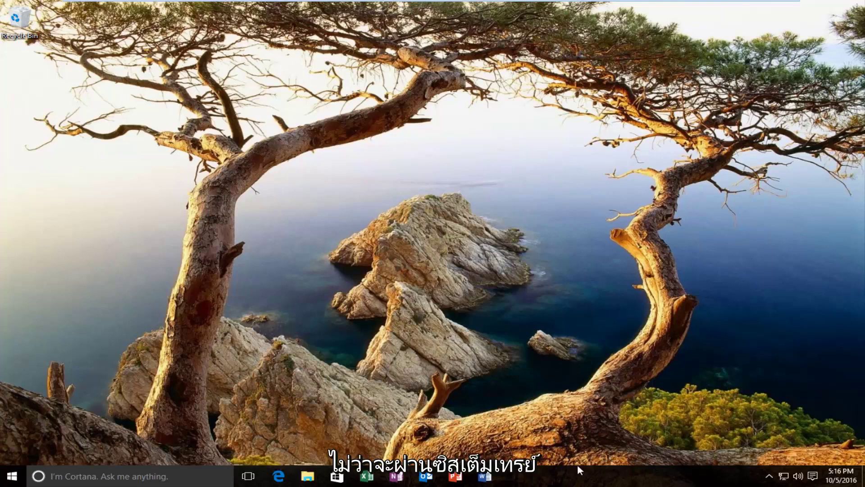
# - Try launching Task Manager, which reports it is disabled by the administrator
pyautogui.rightClick(573, 478)
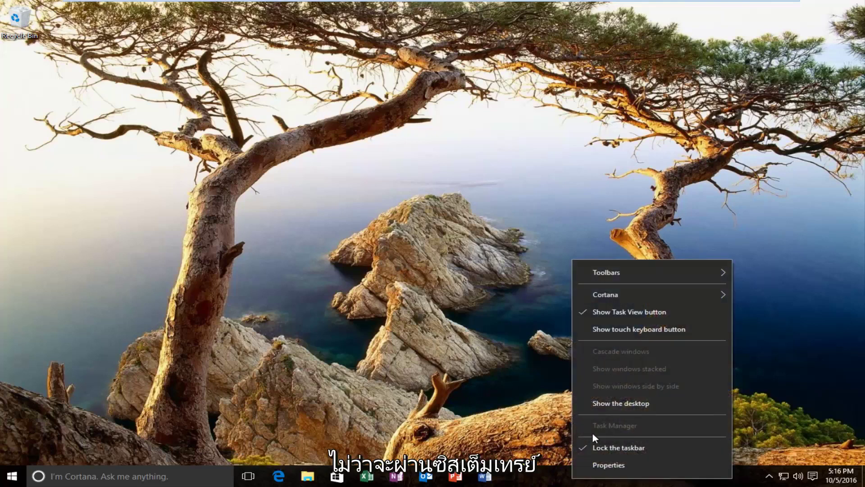
pyautogui.click(25, 476)
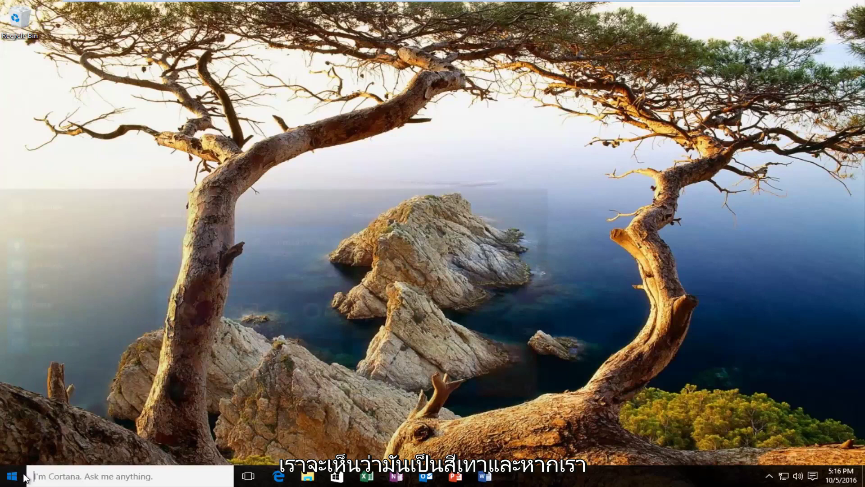
pyautogui.write('task mana')
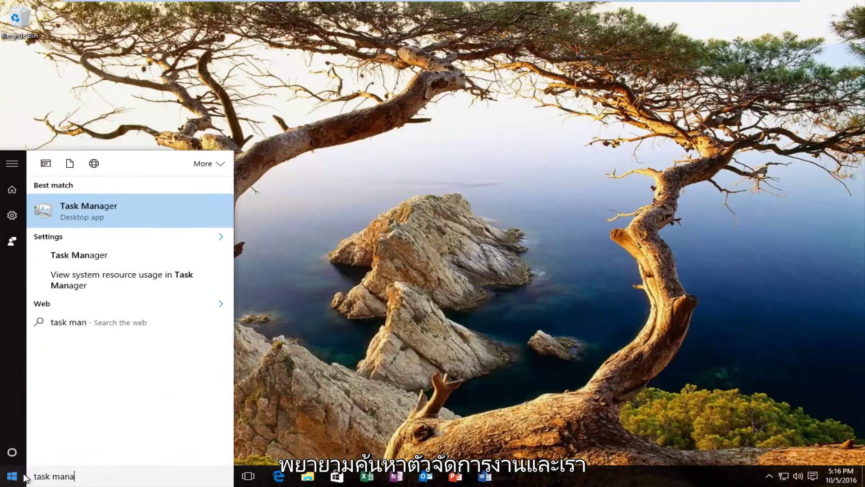
pyautogui.click(135, 223)
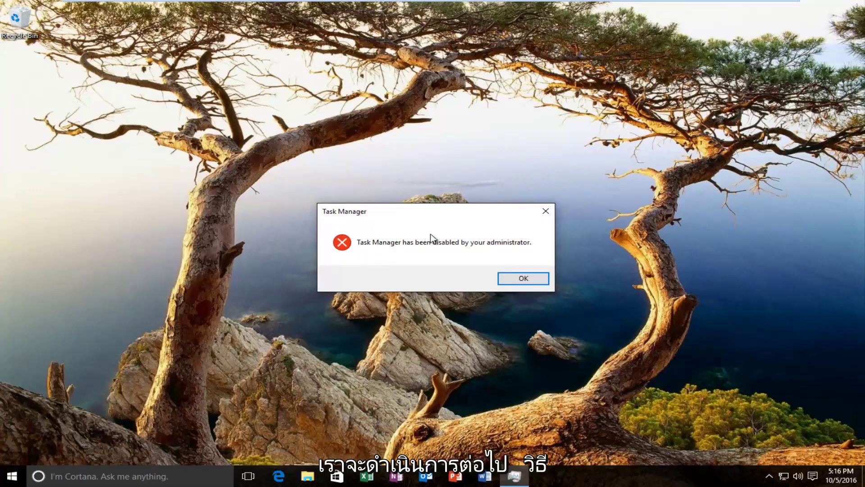
# - Dismiss the disabled-by-administrator error and open 'Edit group policy' from a Start search for 'group'
pyautogui.click(520, 277)
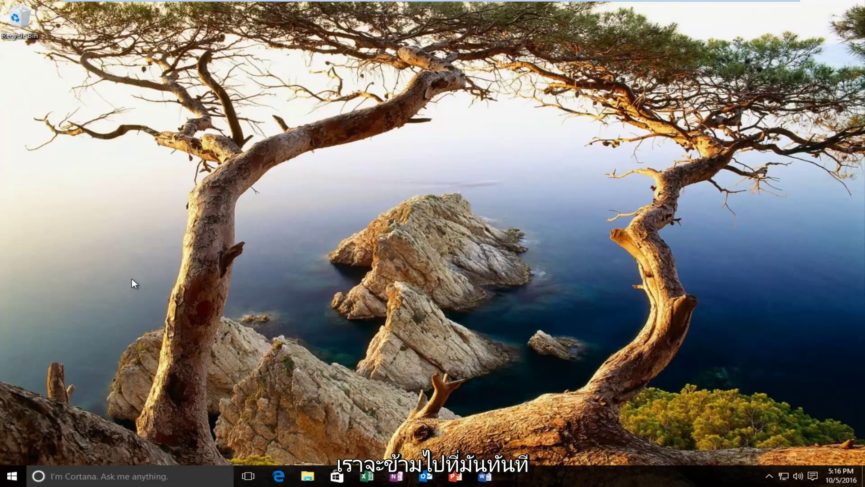
pyautogui.click(21, 477)
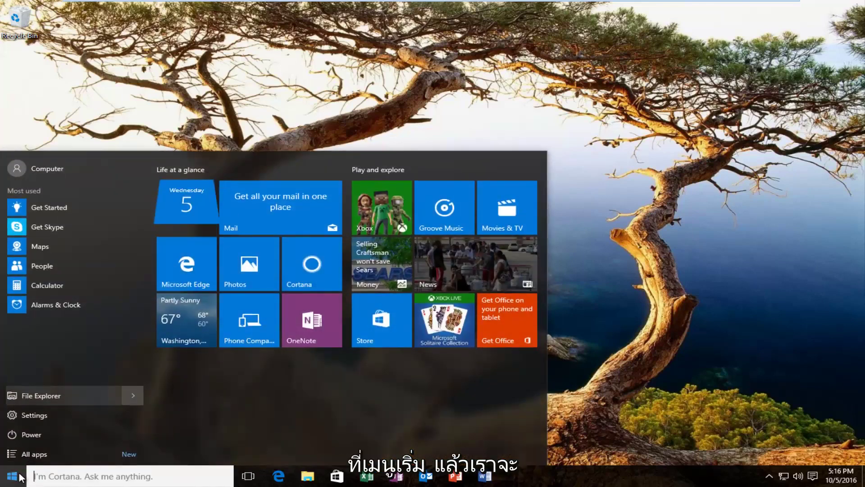
pyautogui.write('gro')
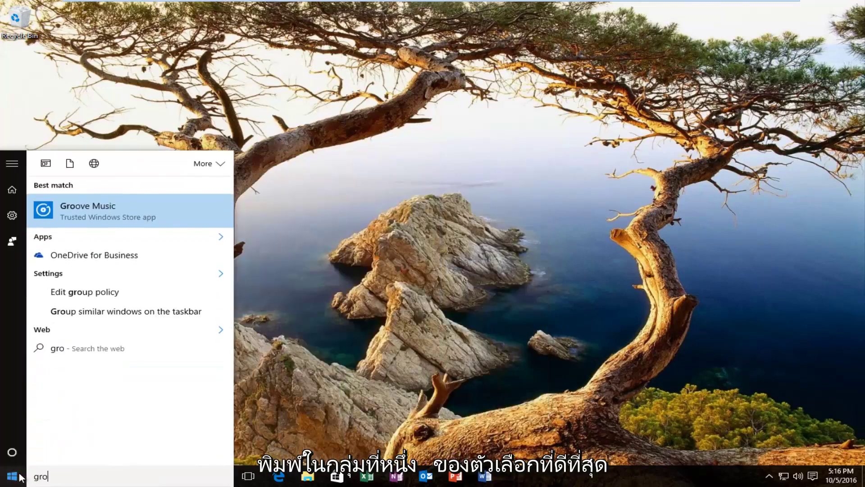
pyautogui.write('up')
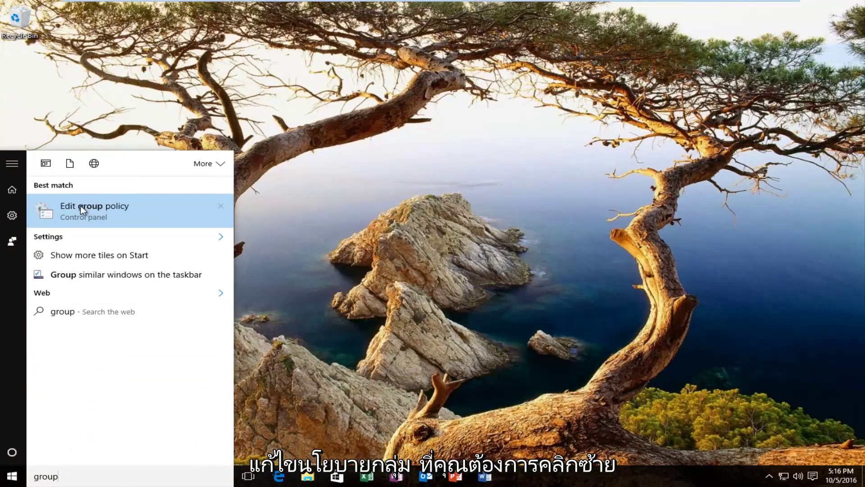
pyautogui.click(100, 209)
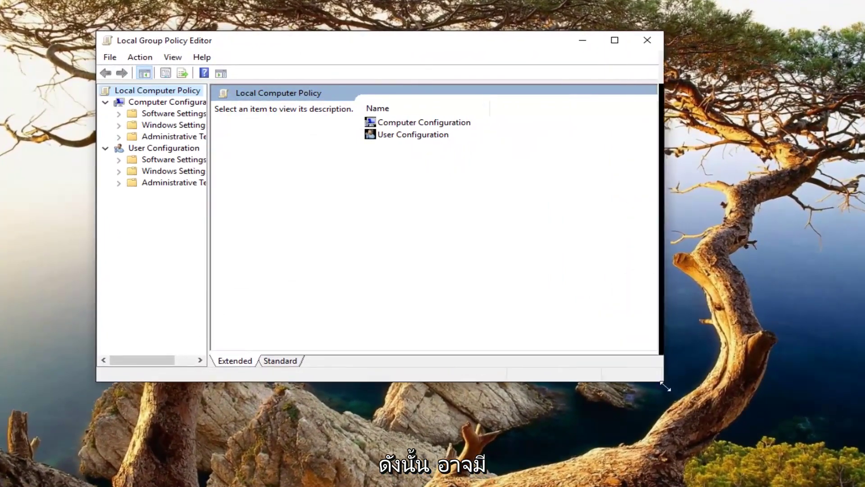
# - Enlarge the editor and widen its tree, then open User Configuration > Administrative Templates > System > Ctrl+Alt+Del Options
pyautogui.moveTo(632, 369); pyautogui.dragTo(794, 429)
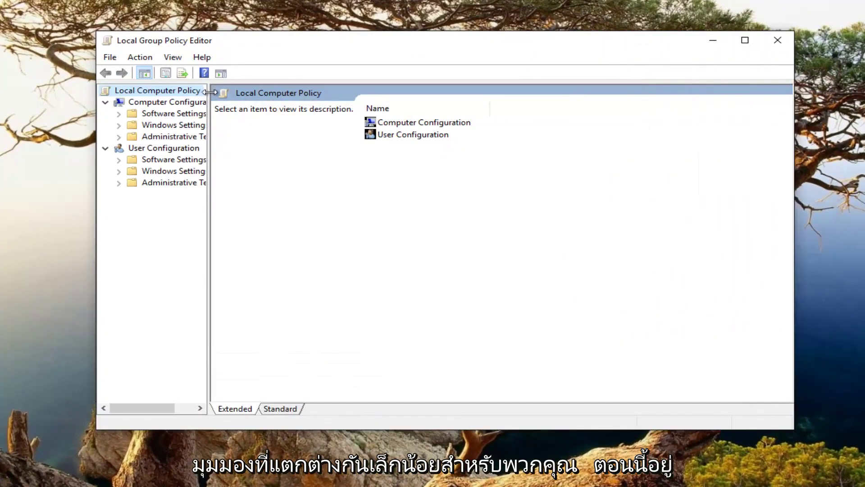
pyautogui.moveTo(209, 91); pyautogui.dragTo(302, 91)
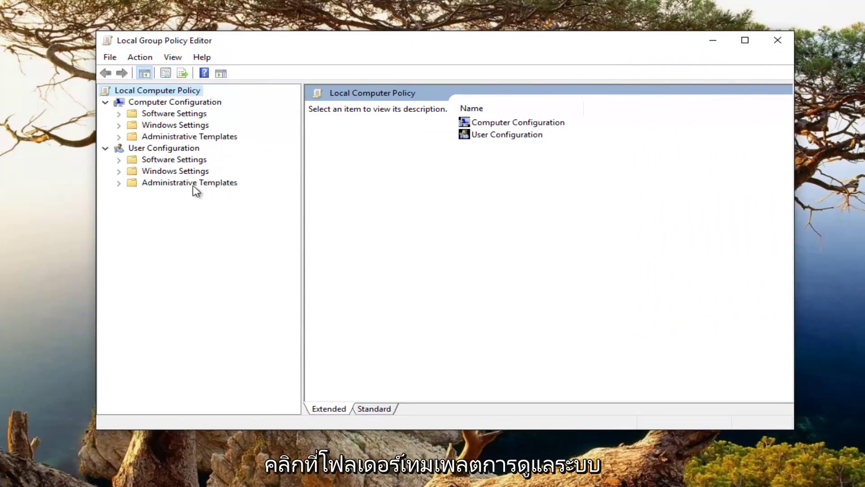
pyautogui.click(119, 183)
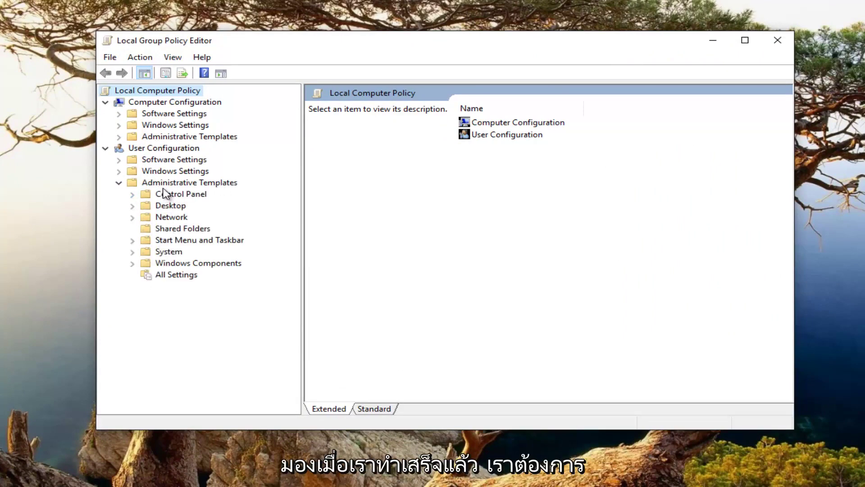
pyautogui.click(133, 252)
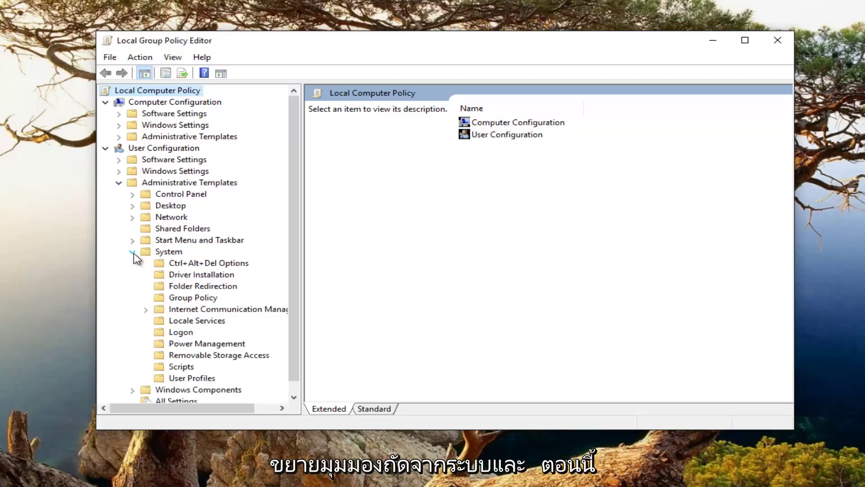
pyautogui.click(201, 263)
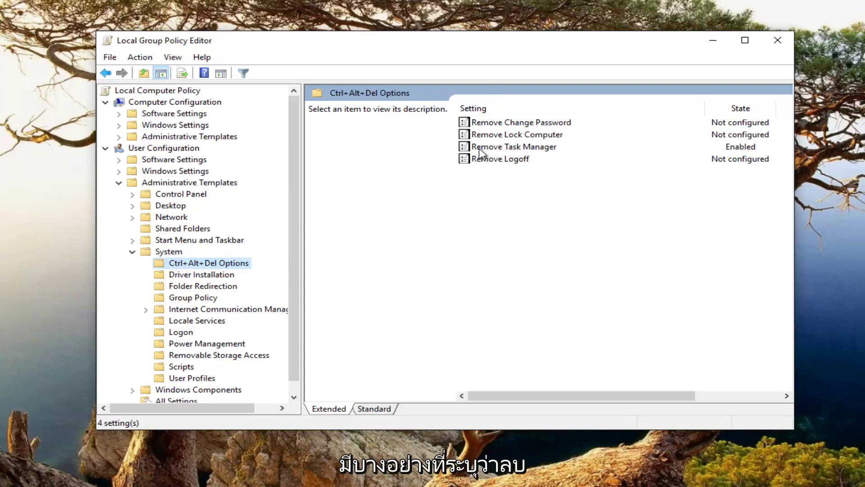
# - Change the Remove Task Manager policy from Enabled to Not Configured, applying and confirming with OK
pyautogui.click(502, 149)
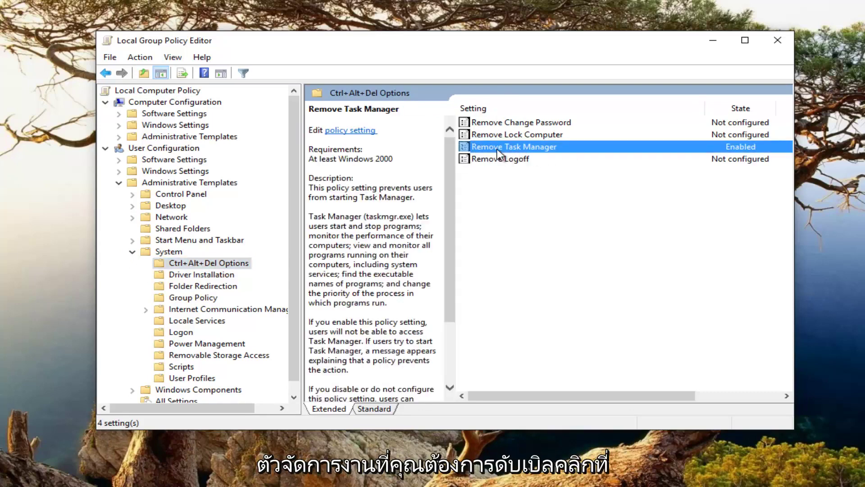
pyautogui.doubleClick(499, 150)
pyautogui.moveTo(404, 134); pyautogui.dragTo(509, 55)
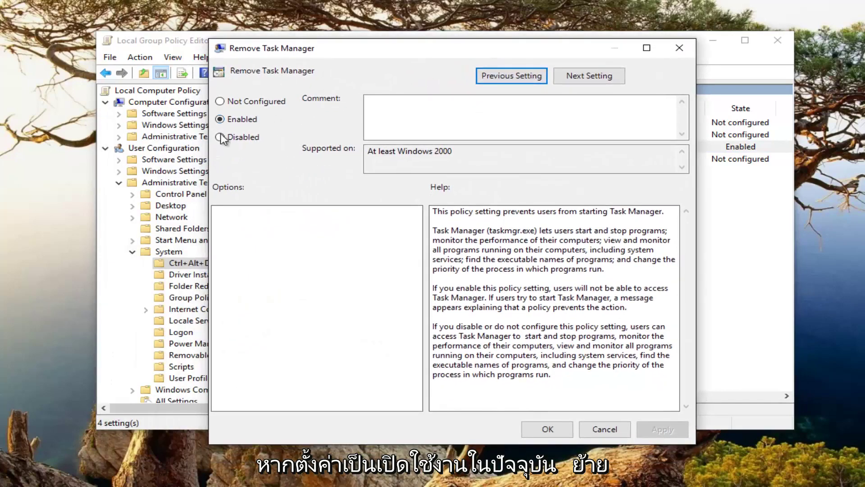
pyautogui.click(223, 100)
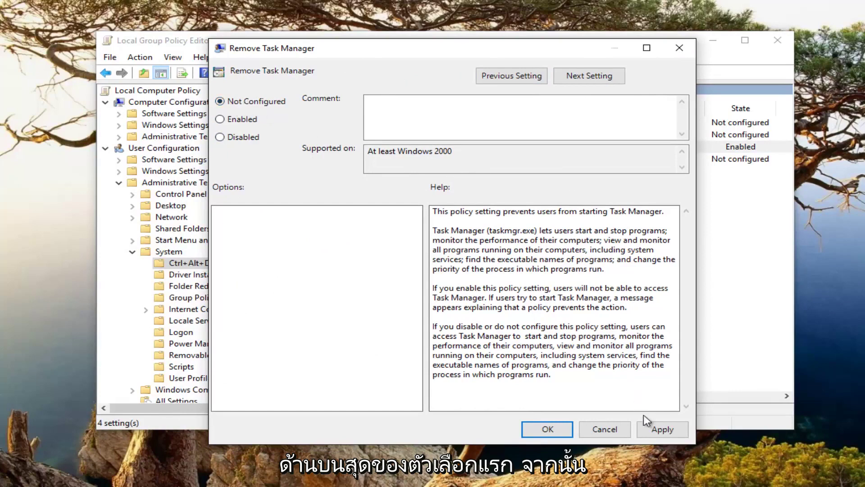
pyautogui.click(654, 430)
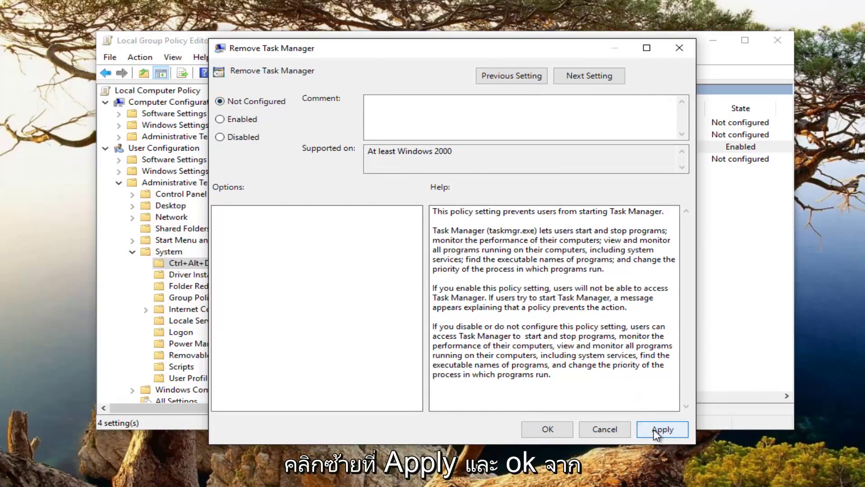
pyautogui.click(551, 429)
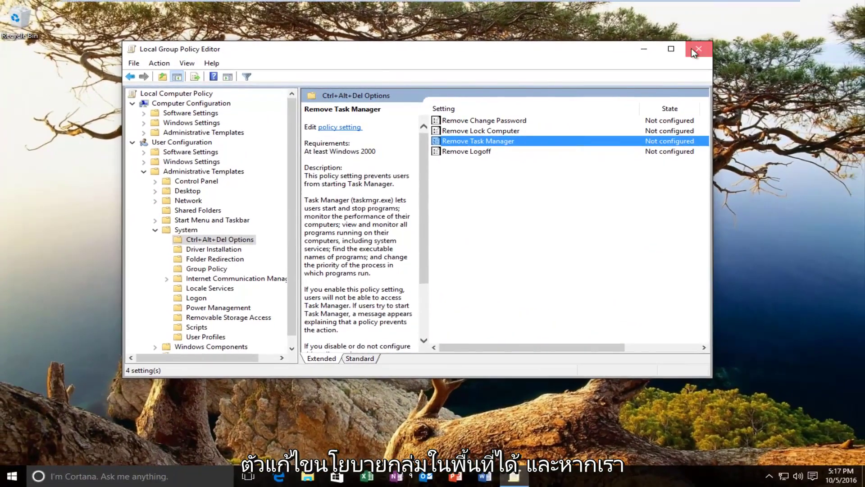
# - Close the Group Policy Editor and relaunch Task Manager from the taskbar menu
pyautogui.click(697, 51)
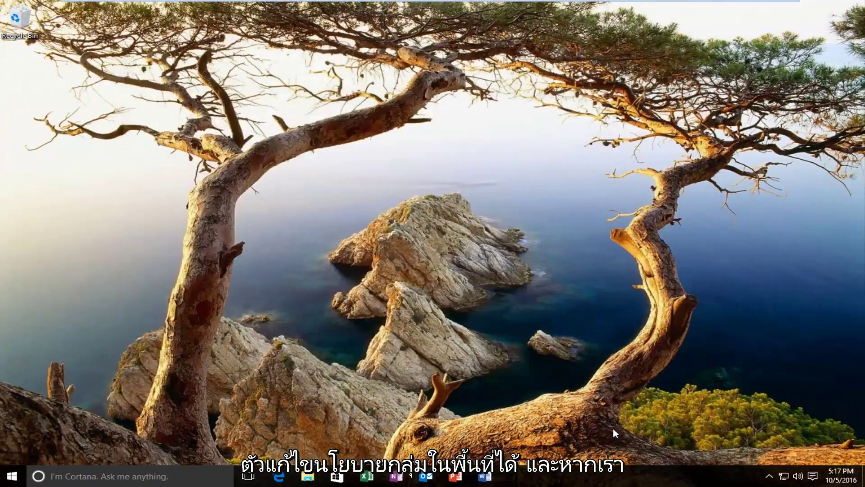
pyautogui.rightClick(607, 481)
pyautogui.click(625, 423)
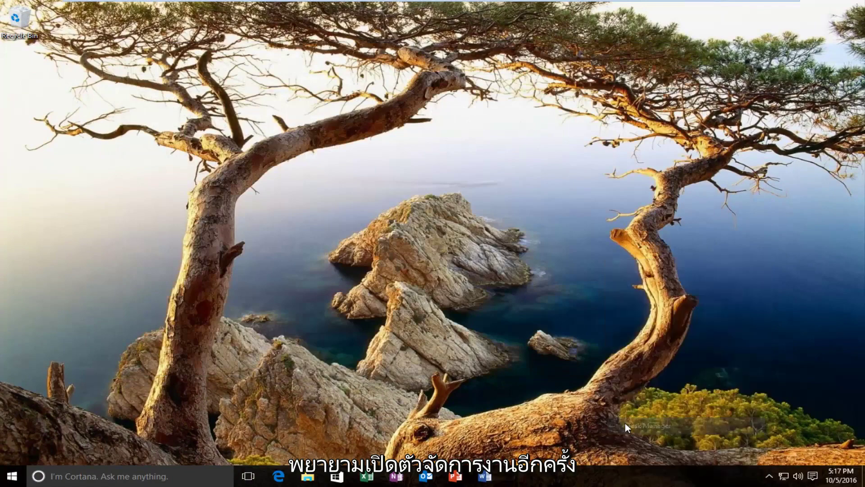
# - Expand Task Manager to the More details Processes view and centre its window
pyautogui.moveTo(68, 25); pyautogui.dragTo(67, 56)
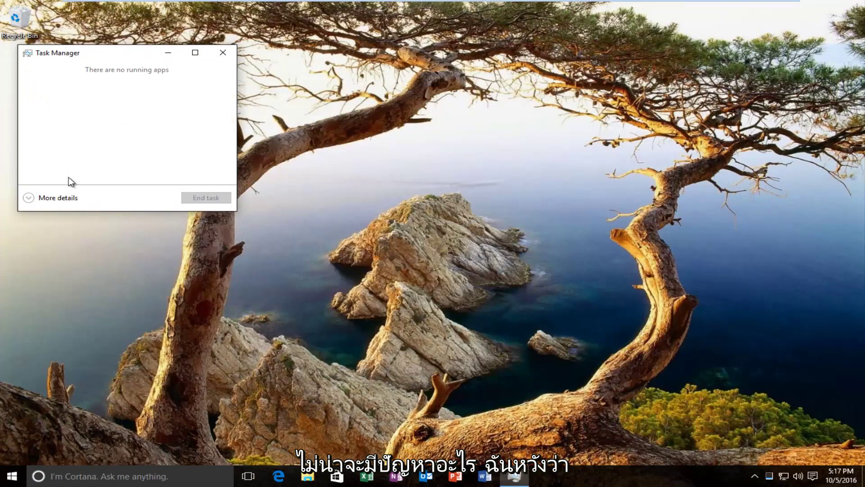
pyautogui.click(61, 200)
pyautogui.moveTo(357, 50); pyautogui.dragTo(358, 31)
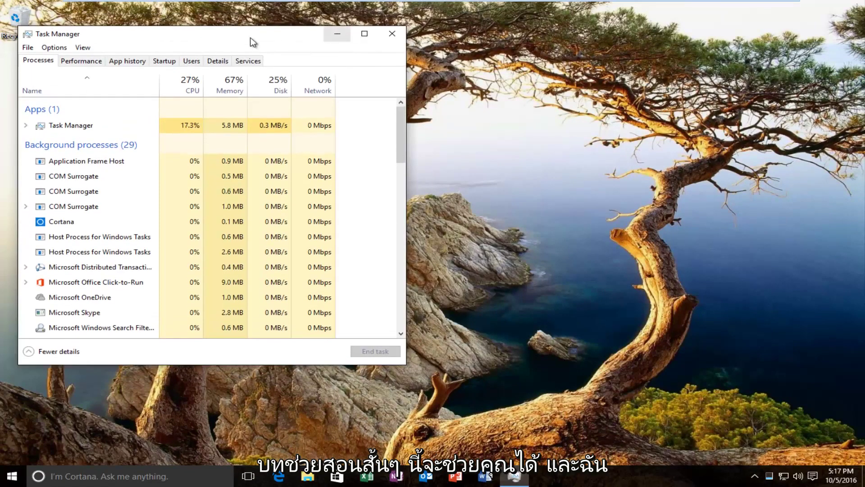
pyautogui.moveTo(251, 41); pyautogui.dragTo(447, 62)
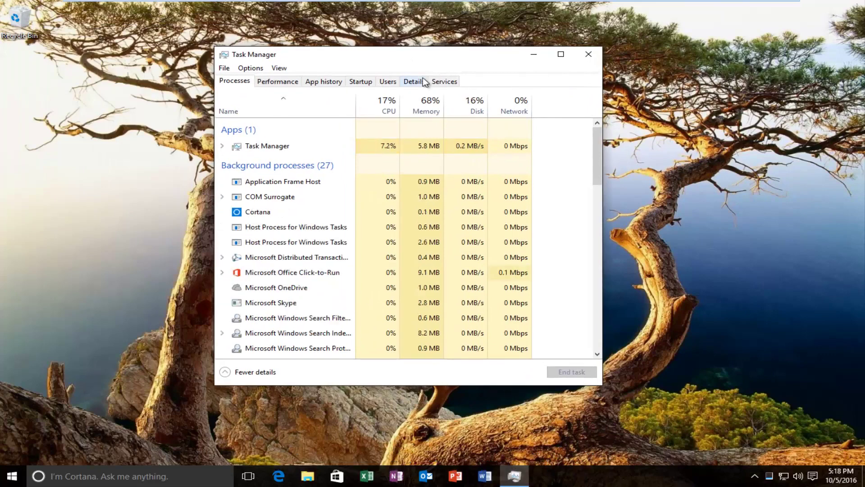